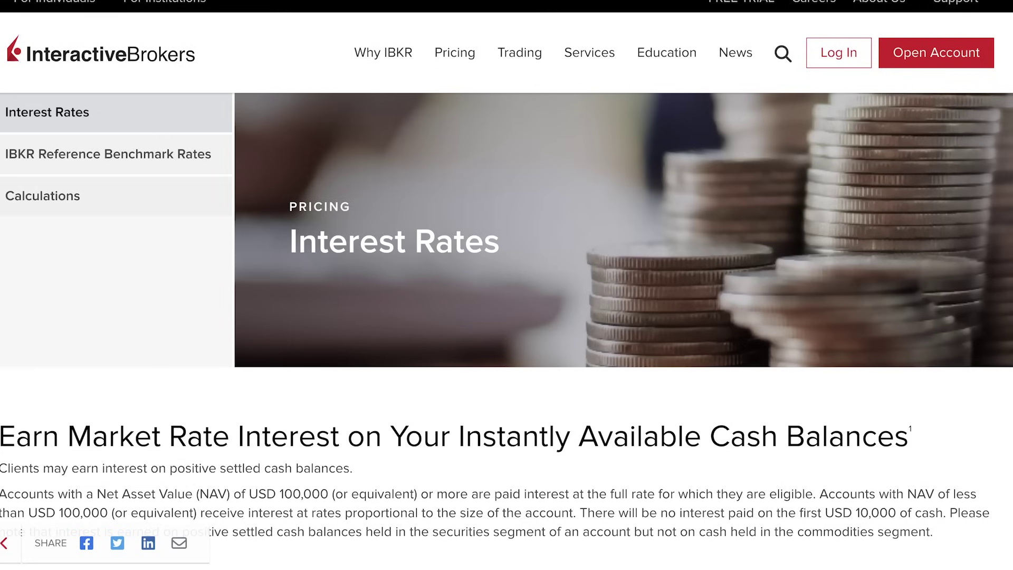
- Enter a net asset value in the interest calculator and calculate the blended rate
scroll(507, 317, down, 20)
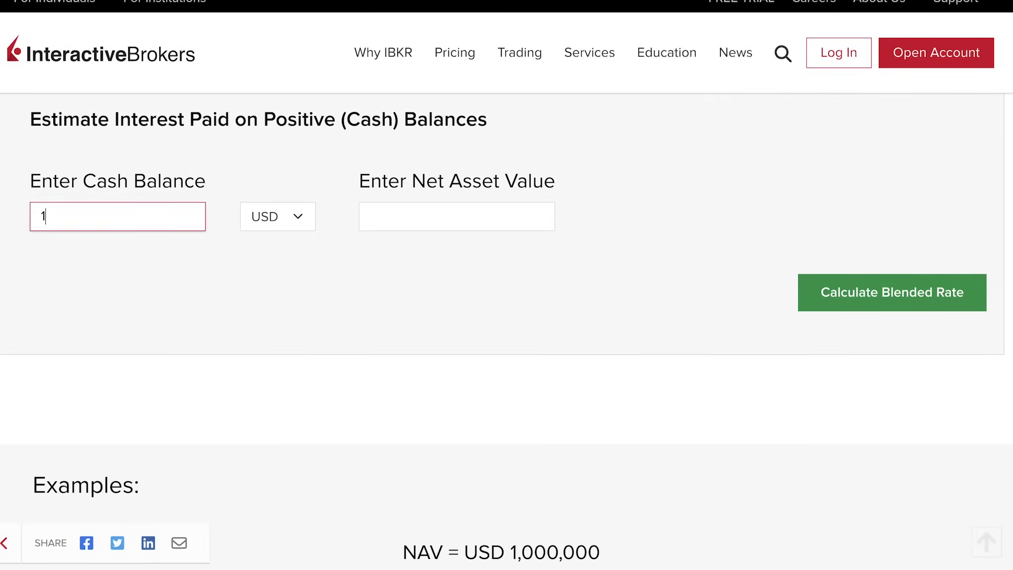
click(457, 217)
text(100000)
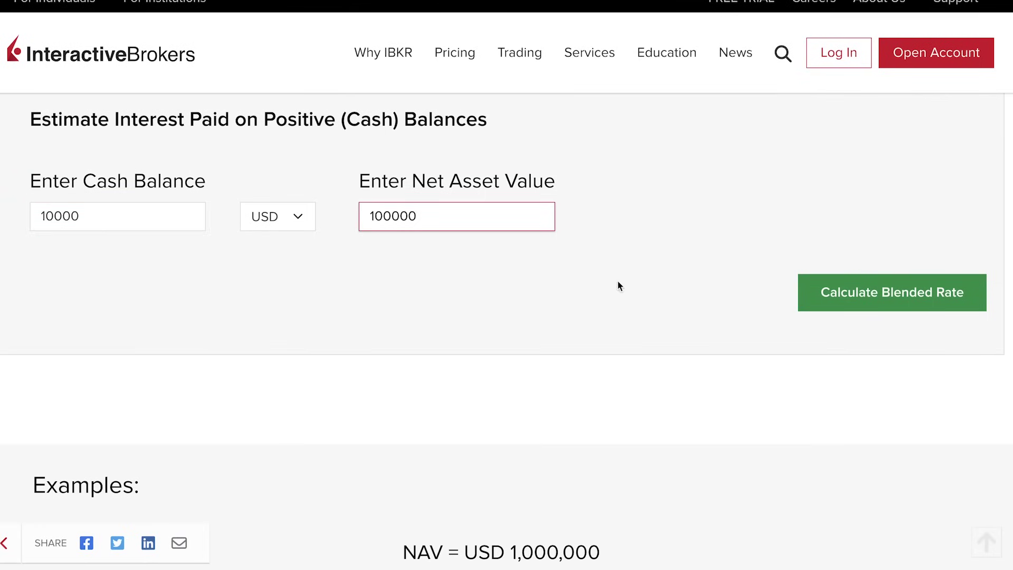
click(866, 308)
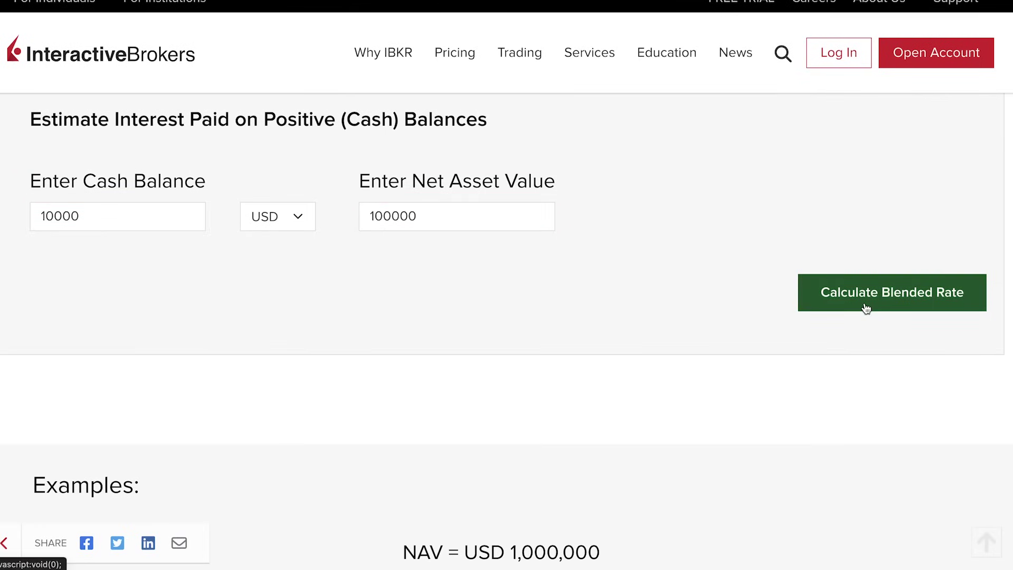
- Change the cash balance to 50,000 USD, recalculate, and highlight the cash earning interest above the cutoff
scroll(866, 308, down, 3)
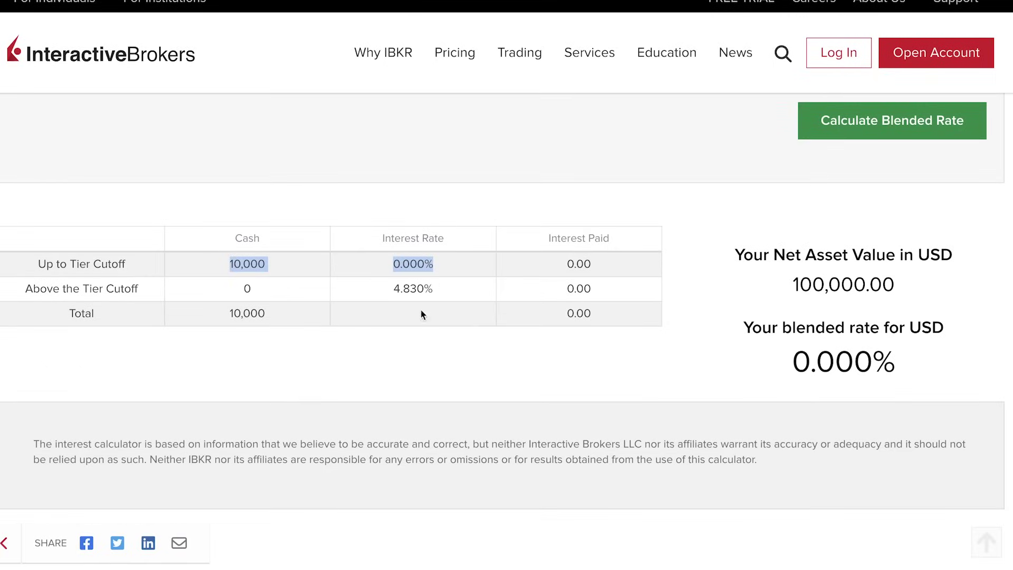
scroll(507, 285, up, 2)
double_click(74, 171)
text(50)
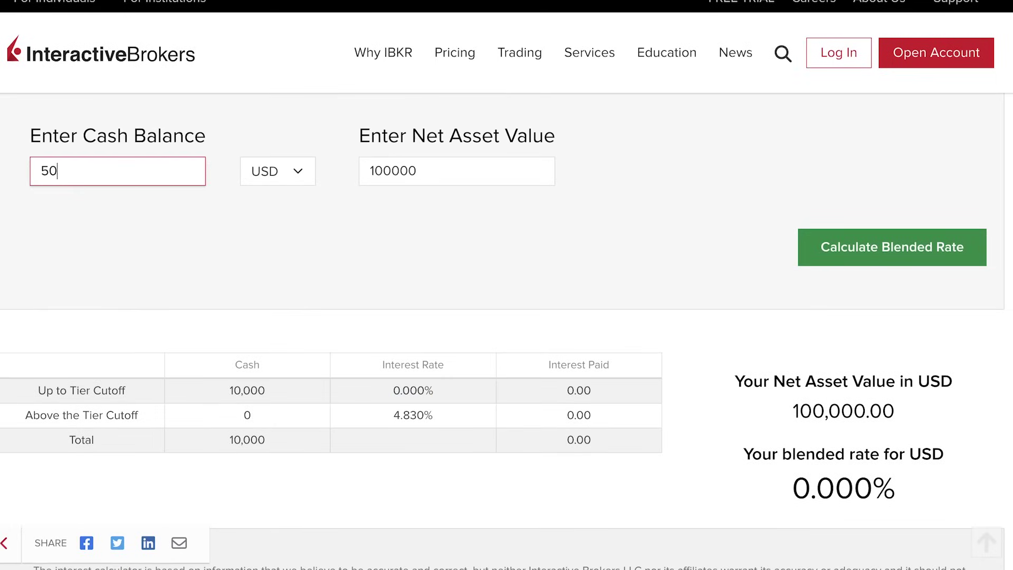
key(Return)
drag(228, 416, 250, 417)
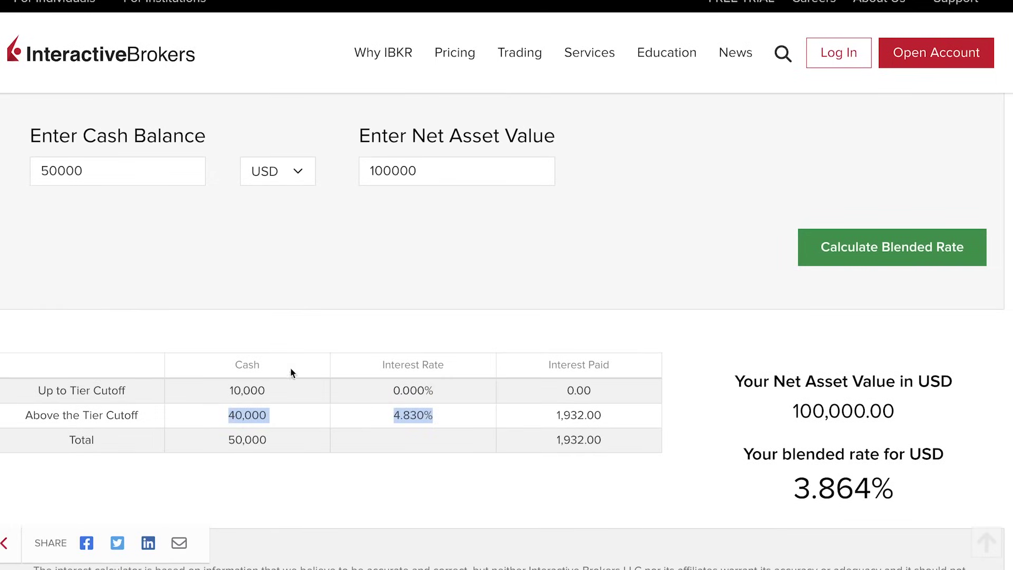
- Set the net asset value to 50,000 USD and recalculate the blended rate
double_click(410, 167)
text(5)
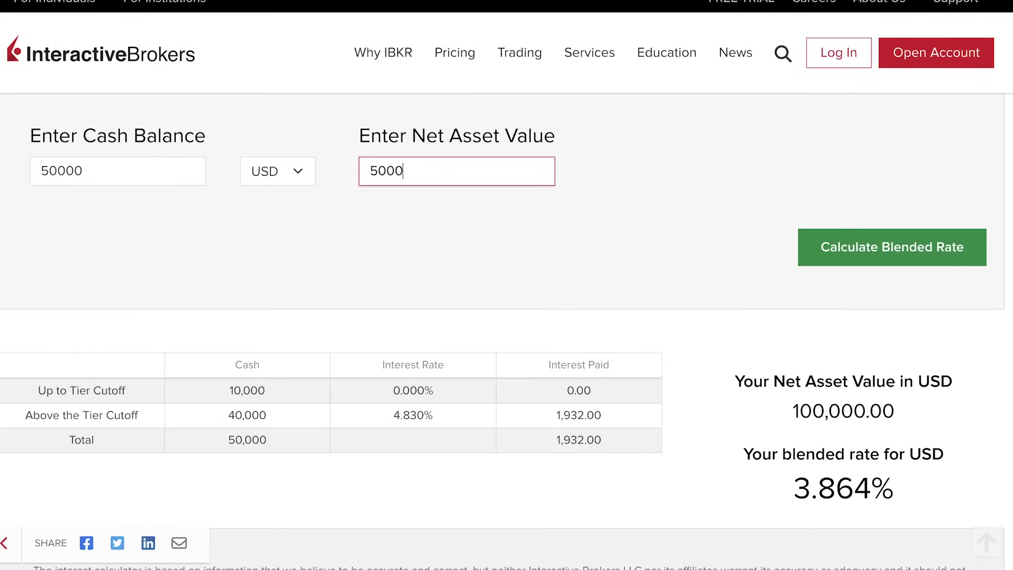
click(907, 254)
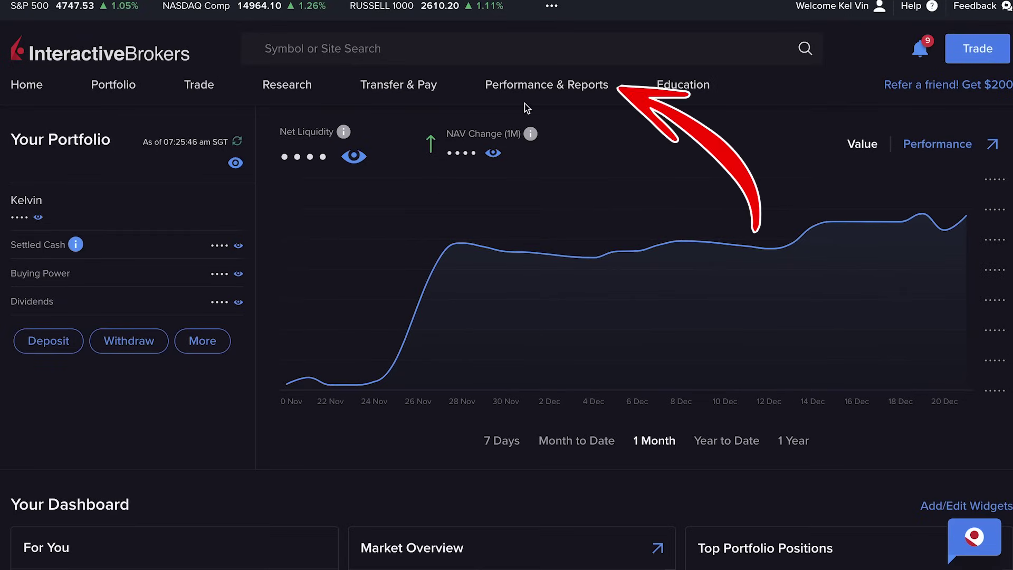
- Open the PortfolioAnalyst dashboard from Performance & Reports and expand Projected Income
click(530, 86)
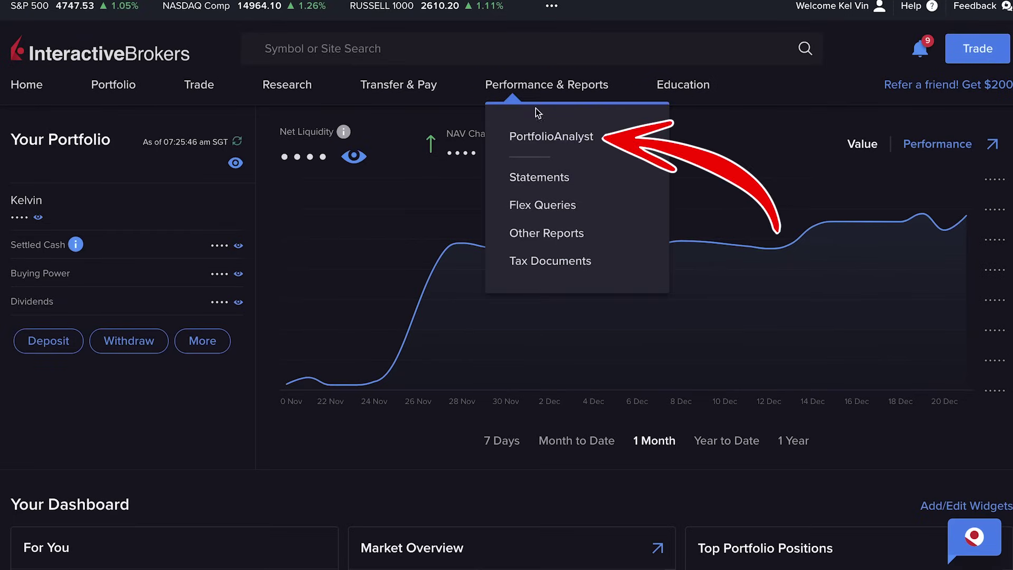
click(538, 139)
scroll(512, 338, down, 15)
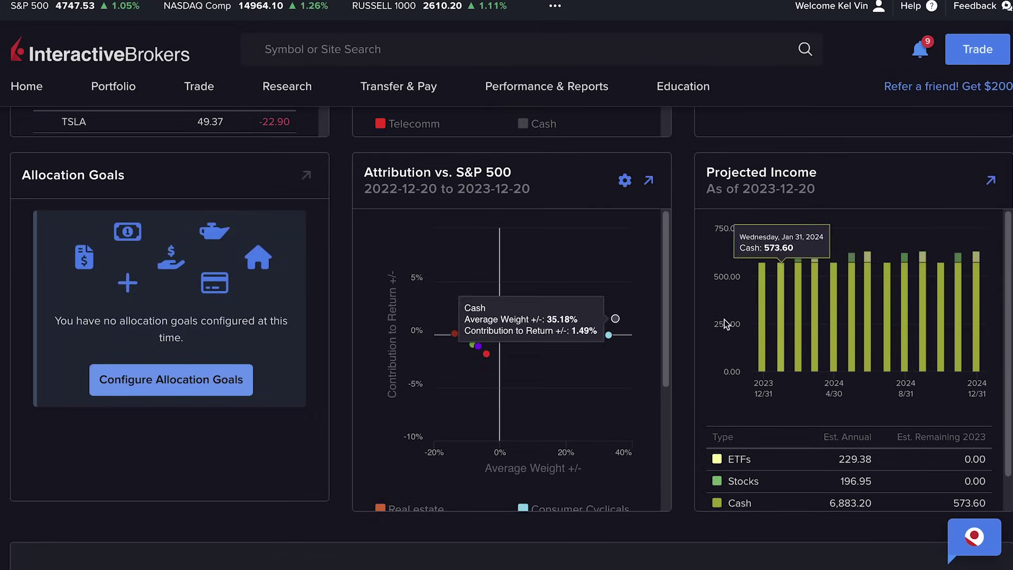
click(991, 181)
- Highlight the cash row's 4.51 current yield and 6,883.20 estimated annual interest
scroll(512, 345, down, 5)
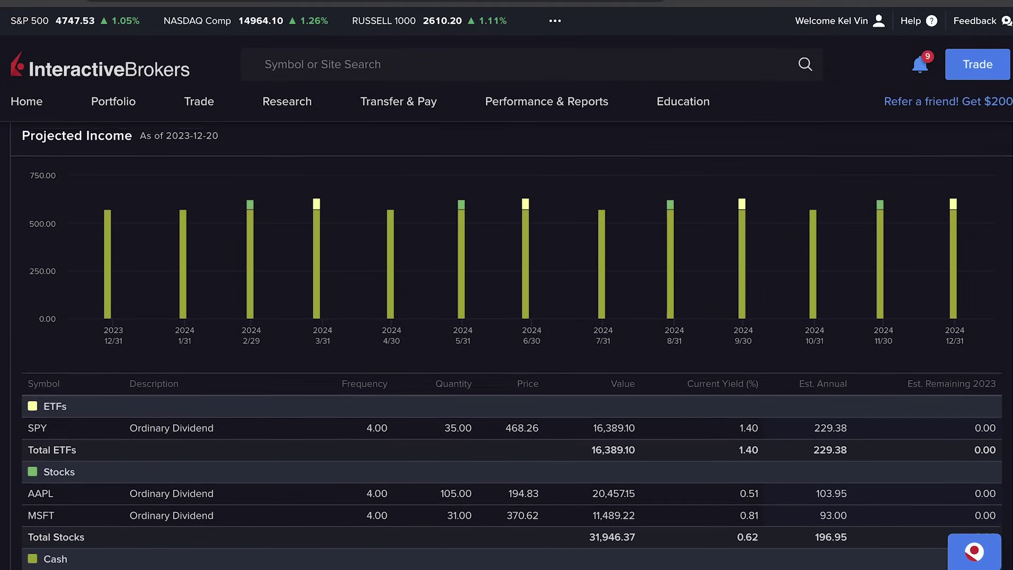
drag(128, 454, 243, 448)
click(837, 444)
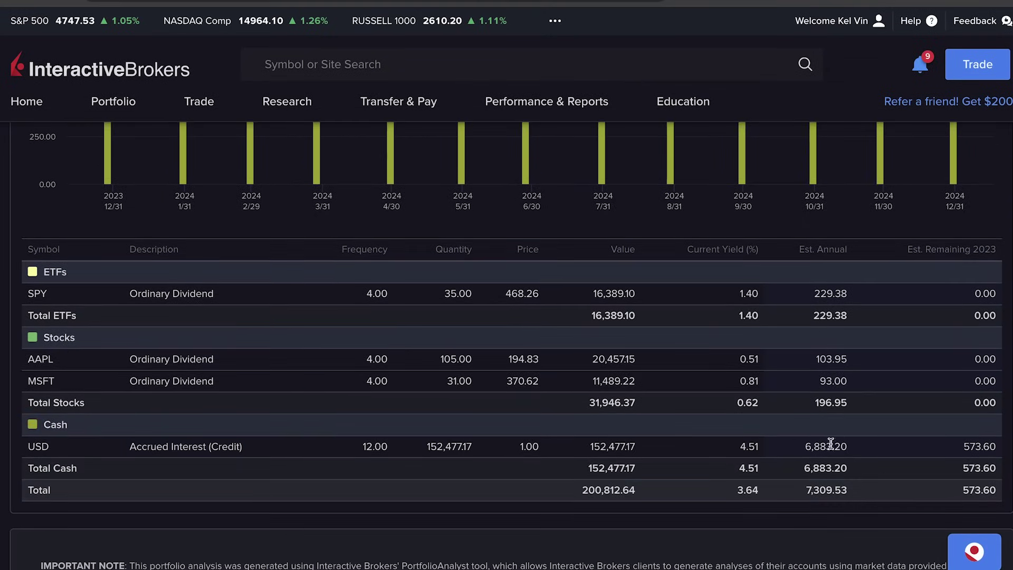
double_click(740, 446)
drag(803, 446, 854, 449)
- Return to the main PortfolioAnalyst page and switch to the Reports list
scroll(685, 181, up, 5)
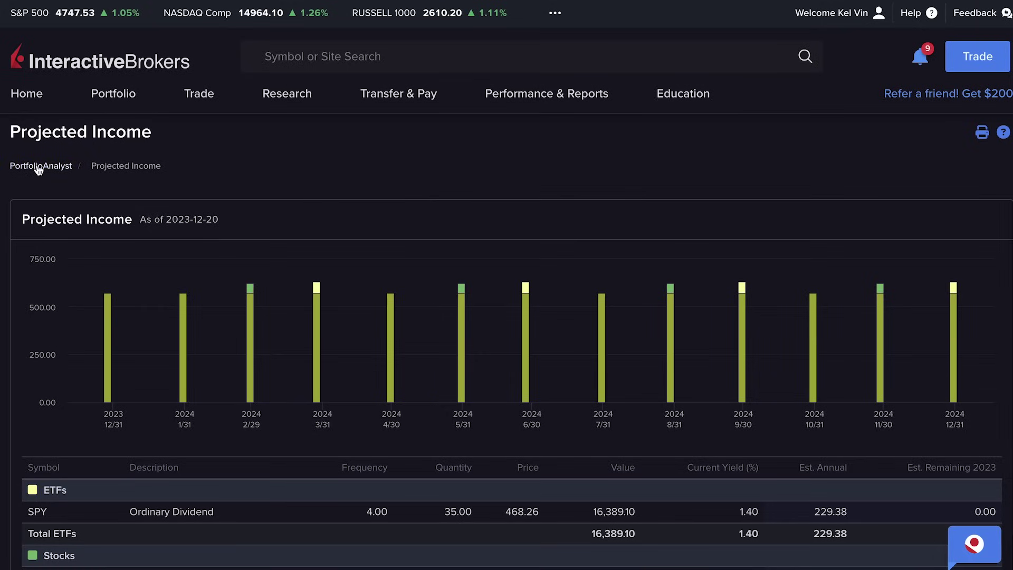
click(37, 165)
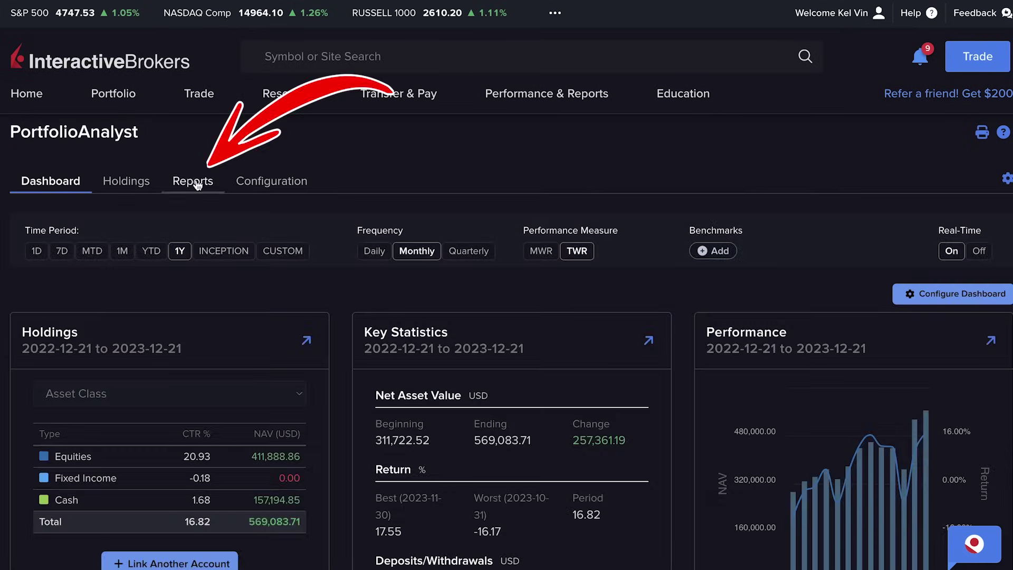
click(197, 183)
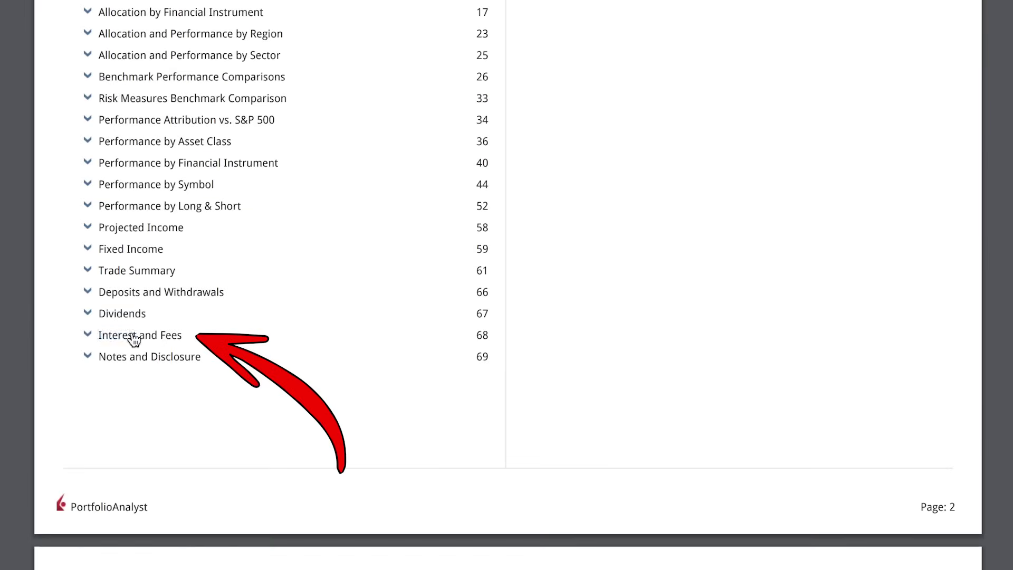
- Jump to the Interest and Fees section from the PDF report's contents
click(134, 339)
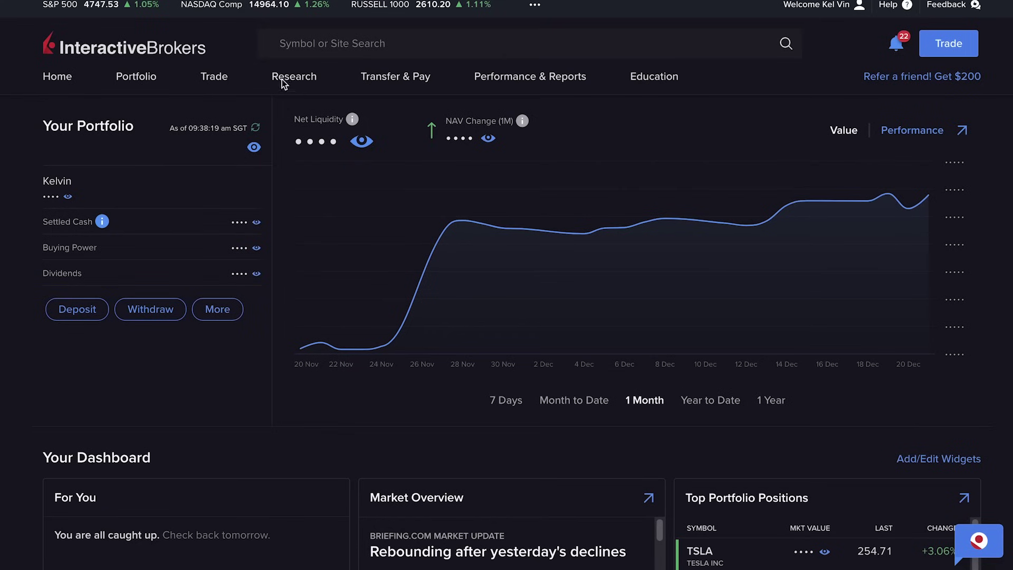
- Open the Bond Scanner under Research and begin setting the maturity start date
click(296, 79)
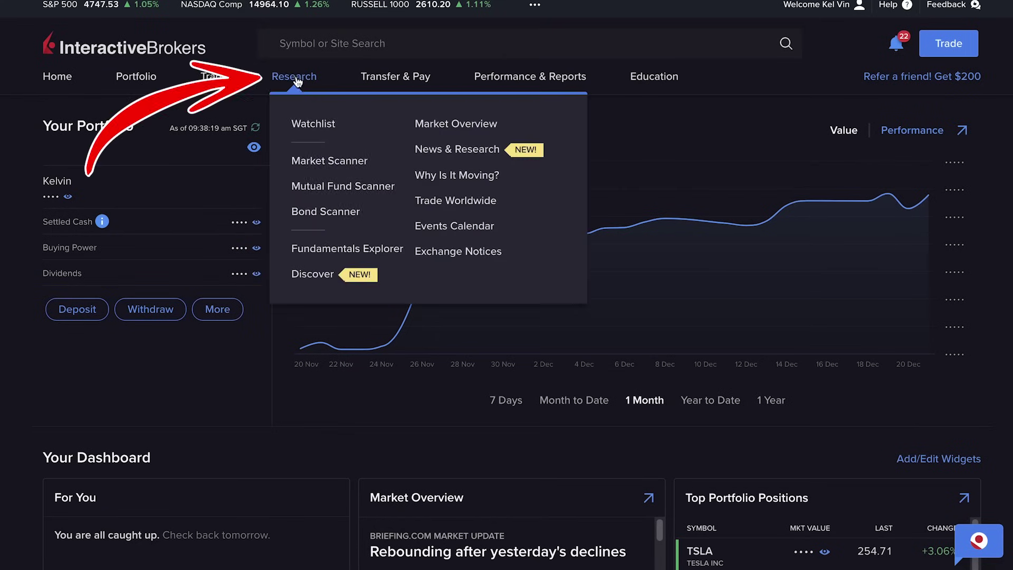
click(316, 214)
click(274, 316)
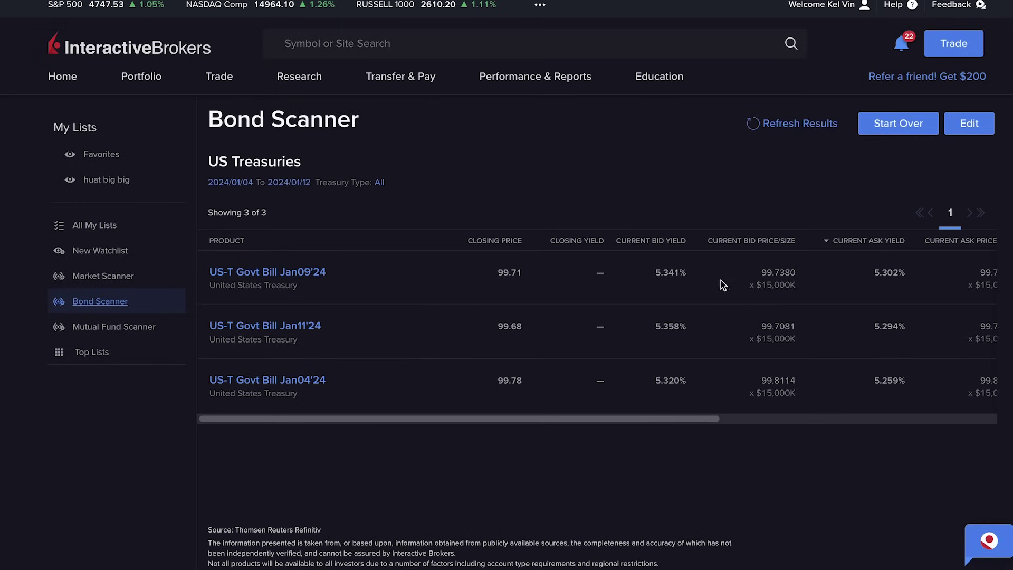
drag(682, 417, 950, 422)
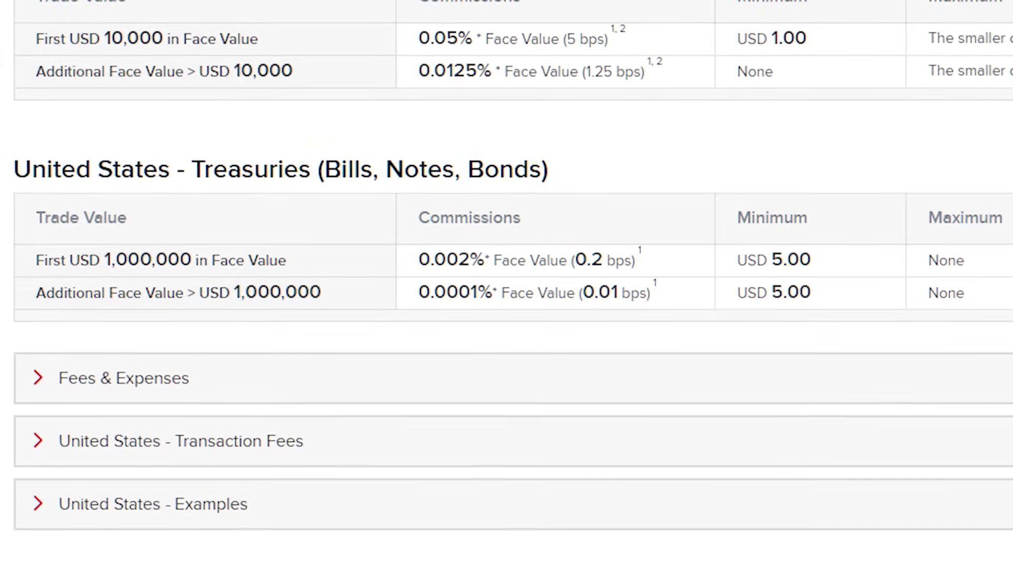